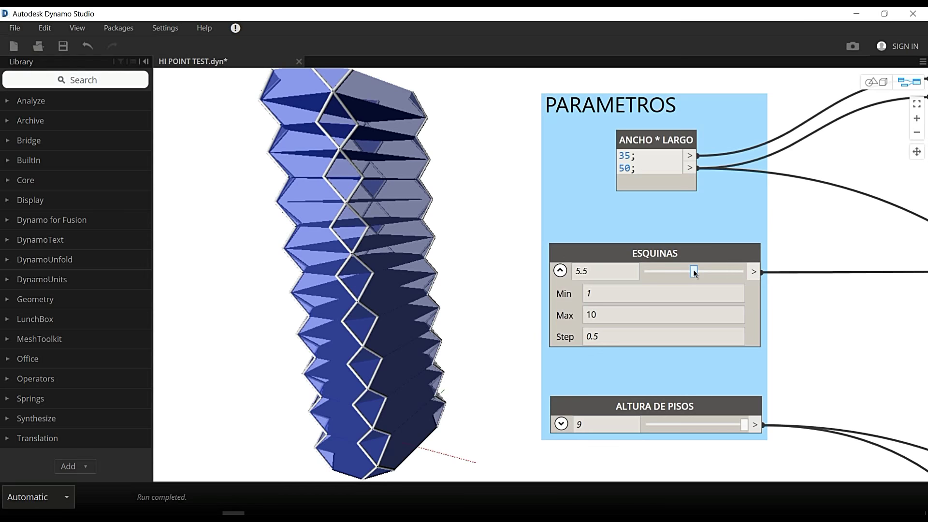
Step: Set the ESQUINAS parameter to 5 and collapse its range settings
double_click(618, 267)
text(5)
key(Return)
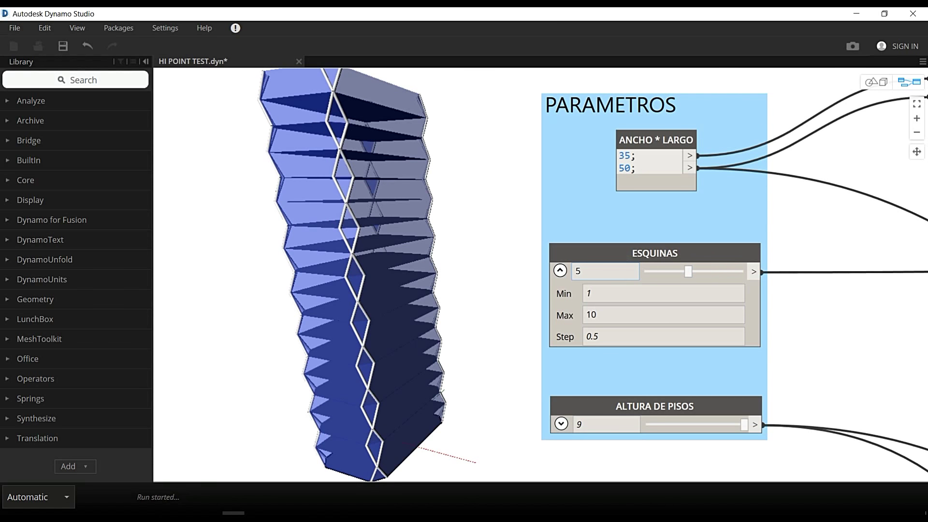
click(560, 271)
Step: Try the tower with ALTURA DE PISOS at 5 and restore it to 9
drag(729, 418, 684, 421)
mouse_move(687, 271)
mouse_down()
mouse_move(659, 273)
mouse_move(687, 272)
mouse_up()
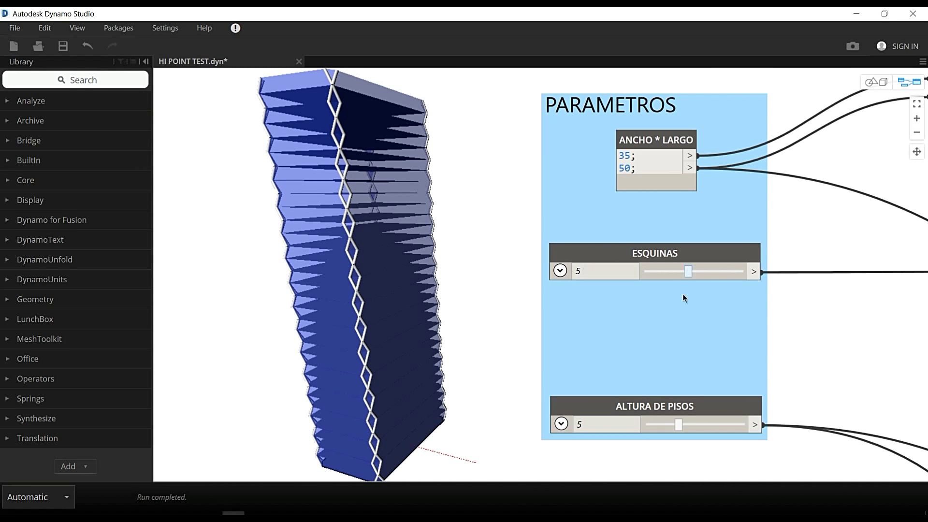
drag(677, 424, 744, 424)
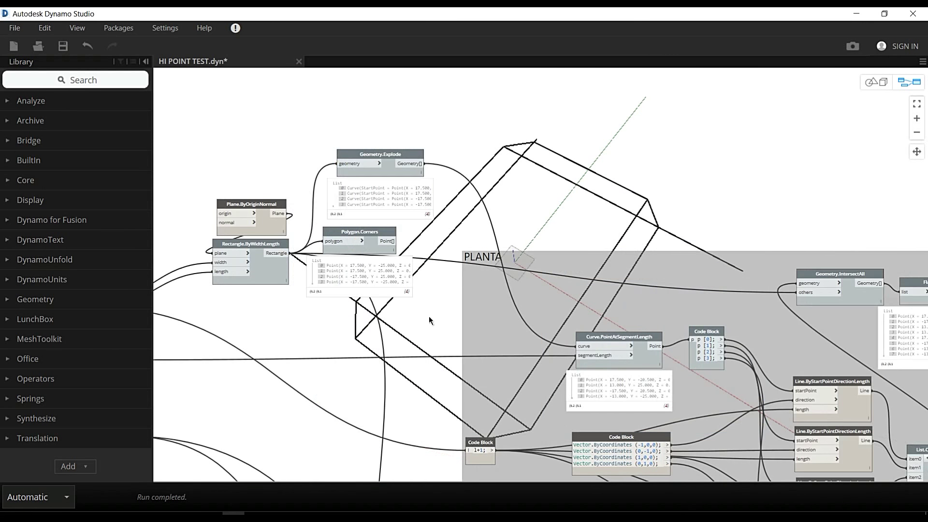
Step: Examine the chain of nodes in the PLANTA group and the base outline it generates in the 3D preview
middle_drag(434, 283, 558, 352)
middle_drag(581, 400, 288, 234)
middle_drag(471, 242, 332, 167)
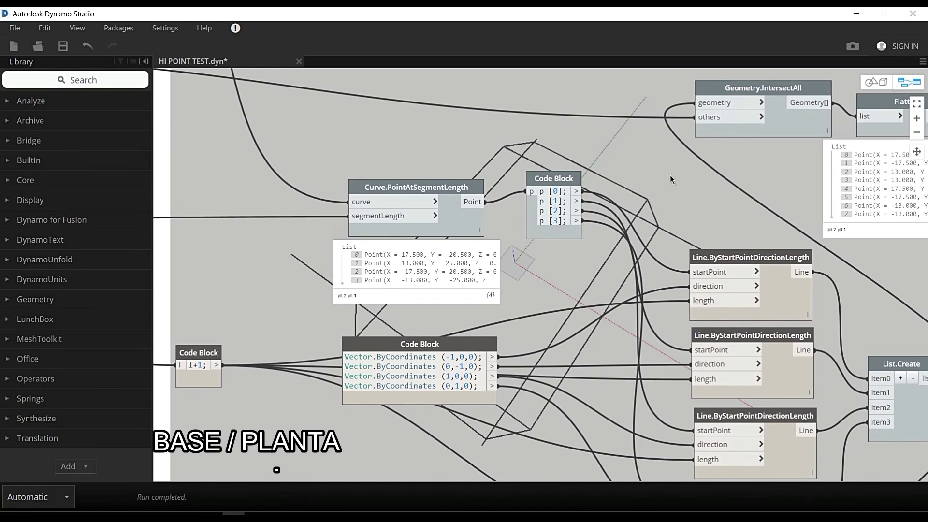
scroll(683, 186, down, 2)
middle_drag(715, 195, 202, 233)
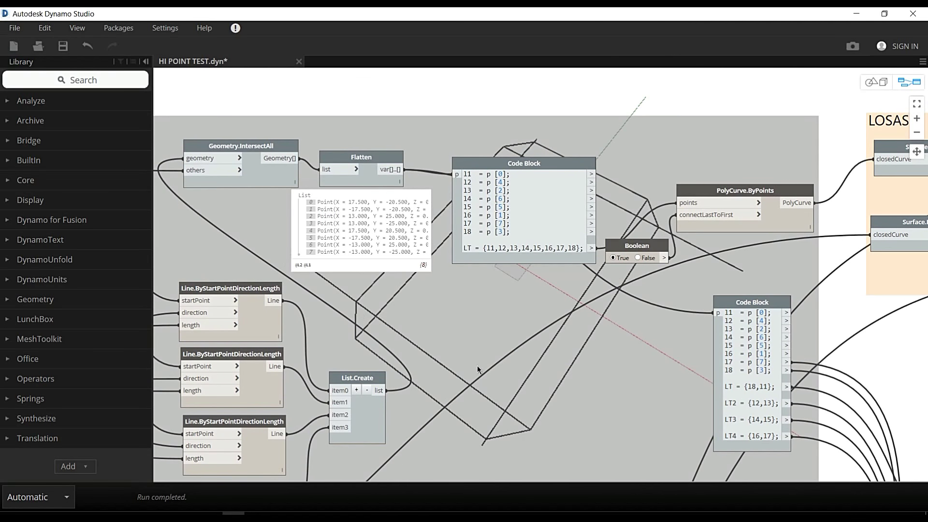
middle_drag(465, 395, 882, 332)
scroll(520, 297, down, 3)
key(ctrl+b)
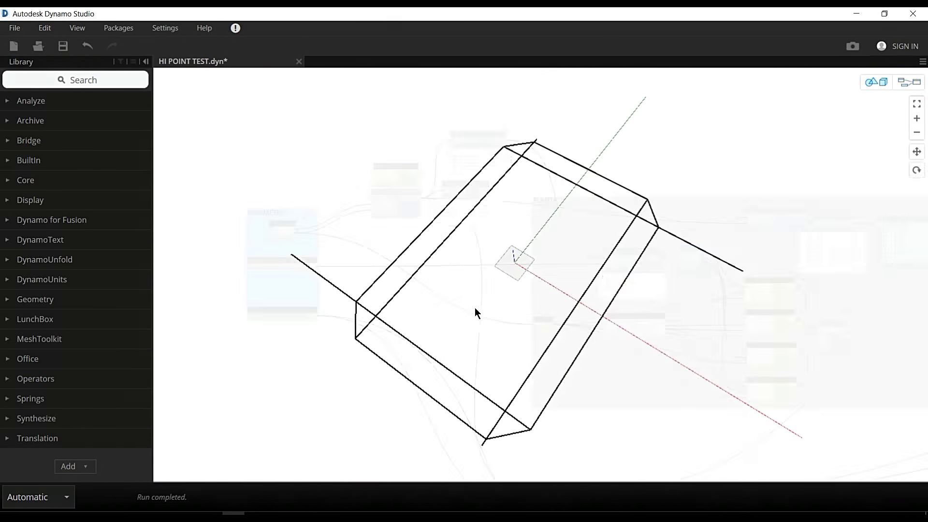
scroll(555, 322, up, 2)
scroll(554, 322, down, 2)
middle_drag(555, 321, 547, 303)
right_click(554, 307)
click(570, 288)
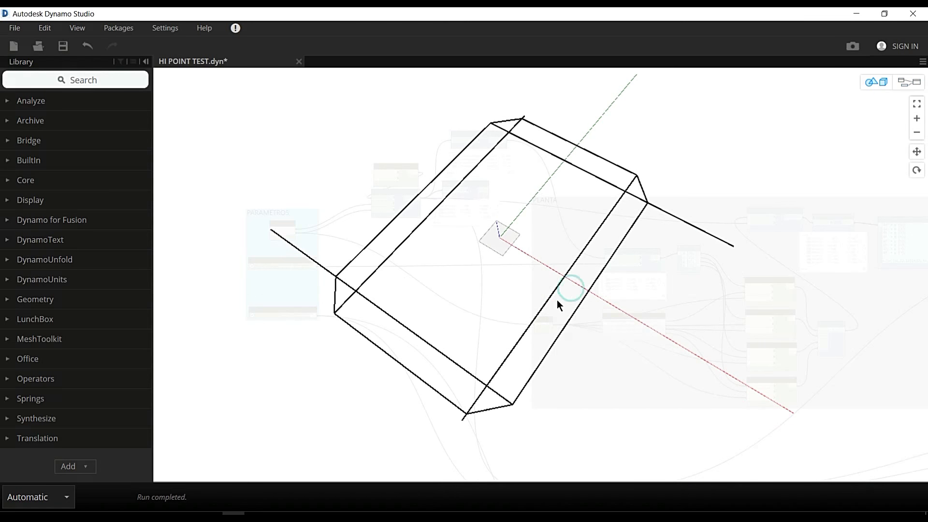
Step: Increase the ESQUINAS value slightly to widen the cut corners of the base outline
key(ctrl+b)
scroll(488, 294, up, 5)
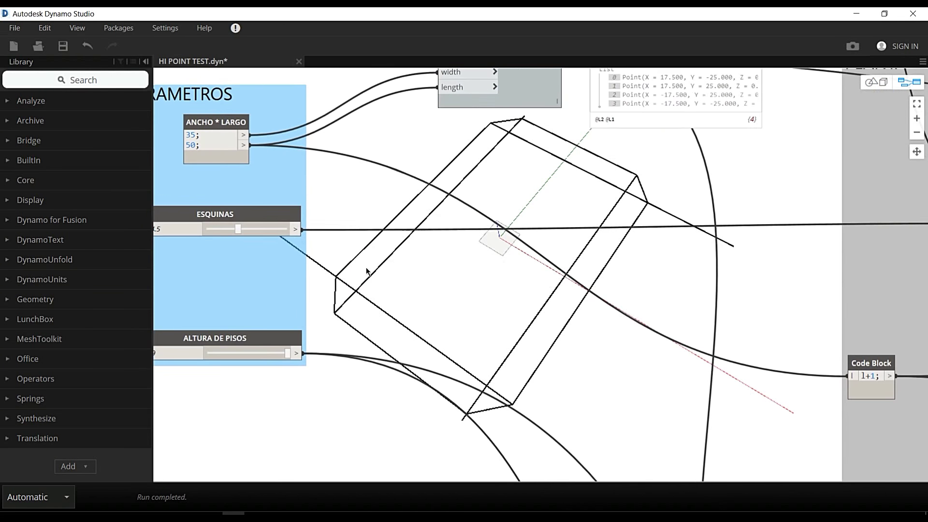
middle_drag(242, 232, 747, 349)
mouse_move(767, 338)
mouse_down()
mouse_move(813, 342)
mouse_move(732, 339)
mouse_move(790, 338)
mouse_move(776, 340)
mouse_up()
Step: Enable the preview of the Geometry.Translate node that feeds Polygon.Corners and view the raised rectangle from a lower angle
scroll(812, 393, down, 5)
middle_drag(841, 405, 309, 294)
middle_drag(526, 360, 444, 261)
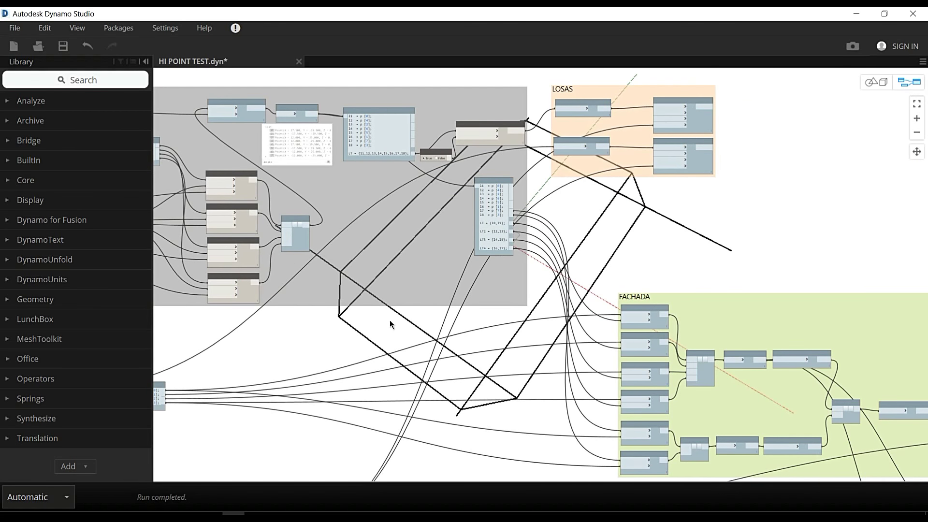
middle_drag(460, 305, 618, 206)
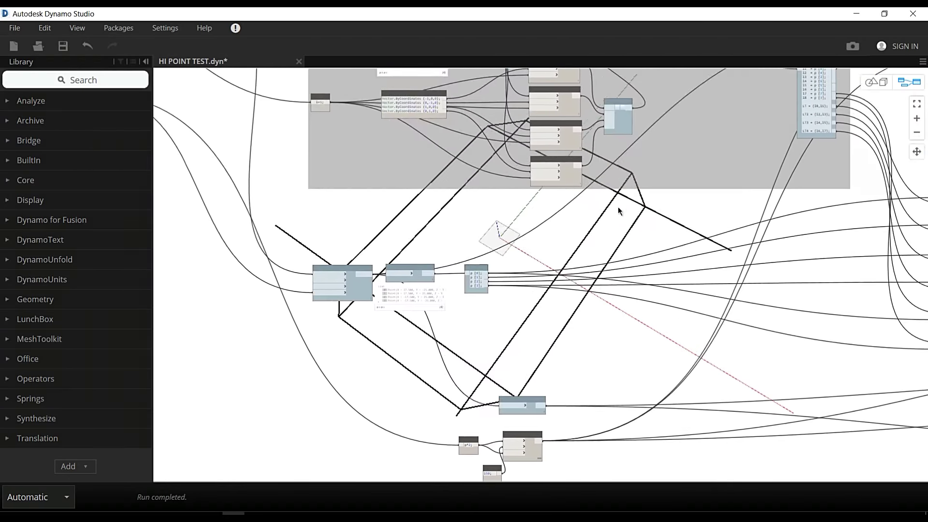
scroll(537, 408, up, 5)
middle_drag(408, 240, 560, 357)
right_click(320, 224)
click(375, 313)
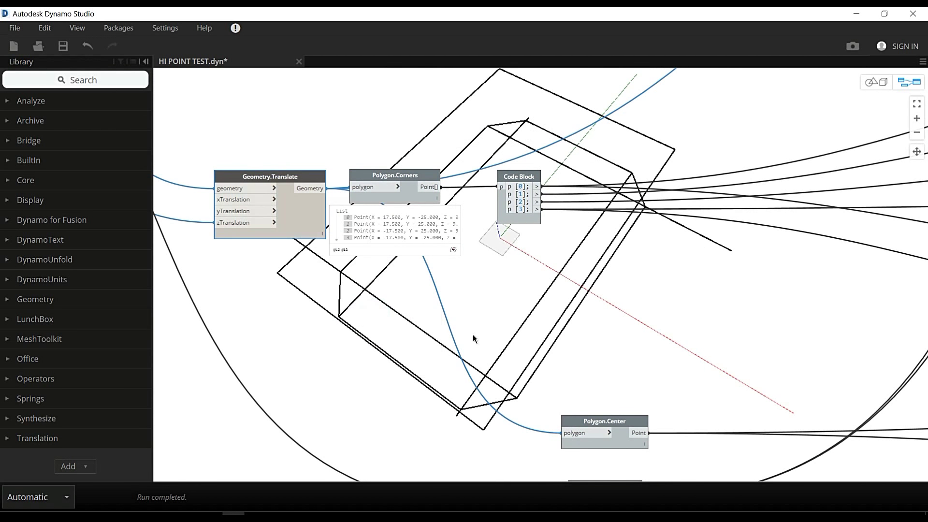
key(ctrl+b)
right_drag(574, 355, 547, 341)
key(ctrl+b)
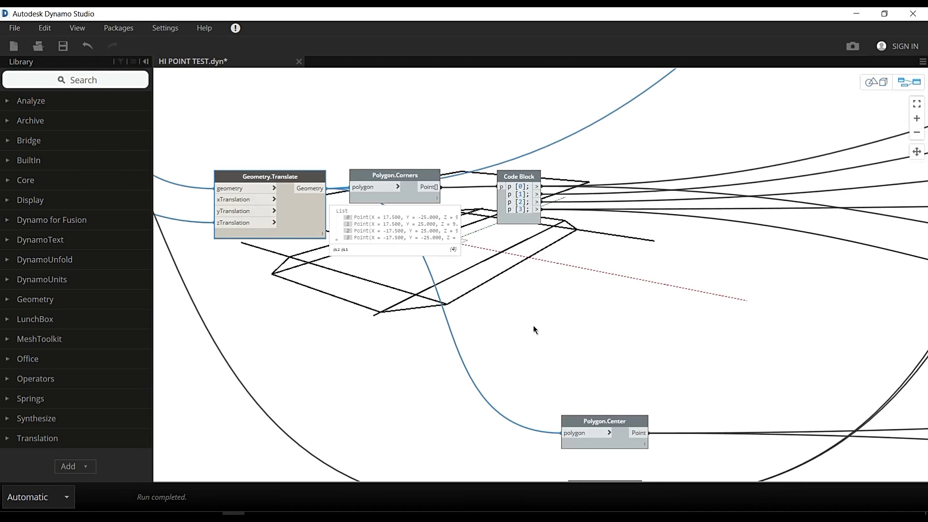
Step: Enable the preview of the Code Block that pairs the base points into LT to LT4, and check its points in 3D
scroll(532, 323, down, 4)
middle_drag(533, 318, 356, 330)
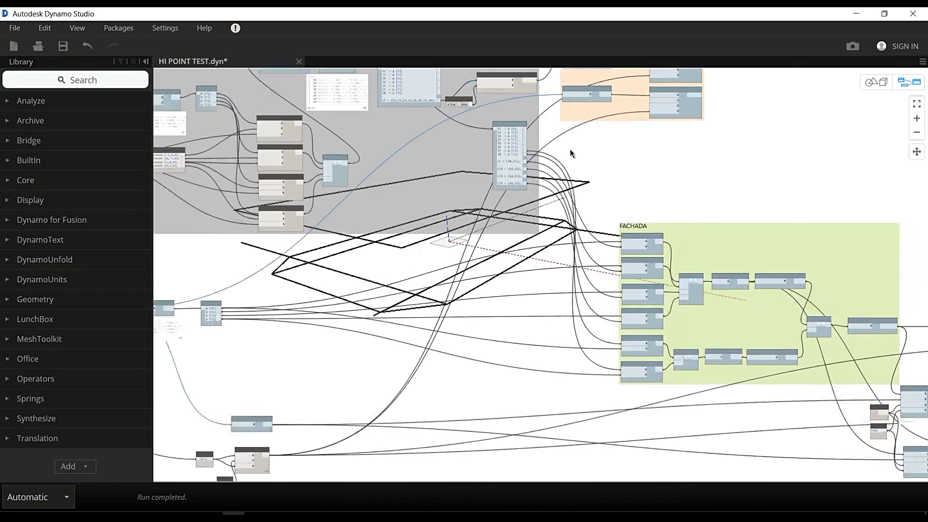
scroll(656, 243, up, 5)
right_click(552, 205)
click(602, 273)
key(ctrl+b)
key(ctrl+b)
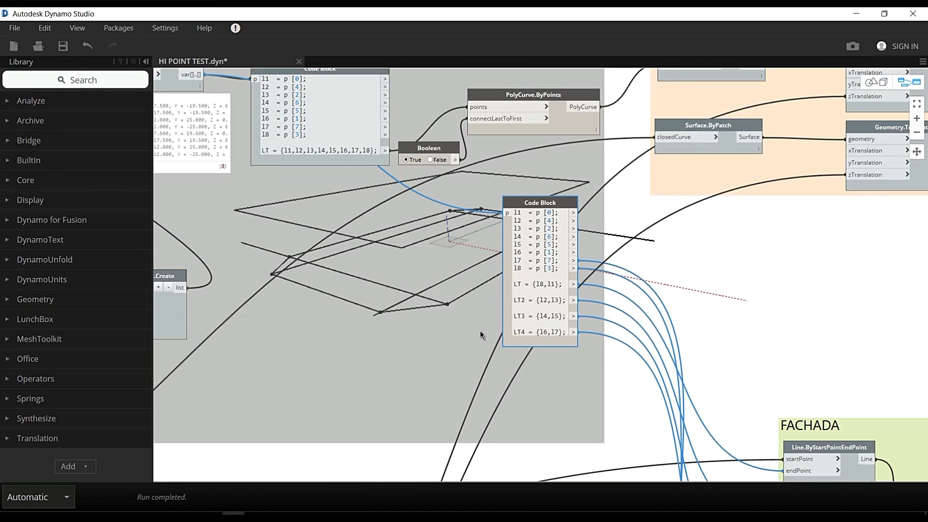
Step: Enable the preview of the facade edge lines in the FACHADA group and orbit around the resulting wireframe
scroll(724, 293, down, 3)
middle_drag(752, 296, 463, 125)
scroll(777, 232, up, 5)
scroll(834, 232, up, 2)
right_click(390, 247)
click(437, 324)
key(ctrl+b)
right_drag(460, 303, 502, 315)
click(436, 291)
key(ctrl+b)
Step: Preview the polysurface of the upper Geometry.Rotate node and switch that preview off again
scroll(737, 259, down, 3)
middle_drag(760, 253, 505, 182)
scroll(540, 328, up, 4)
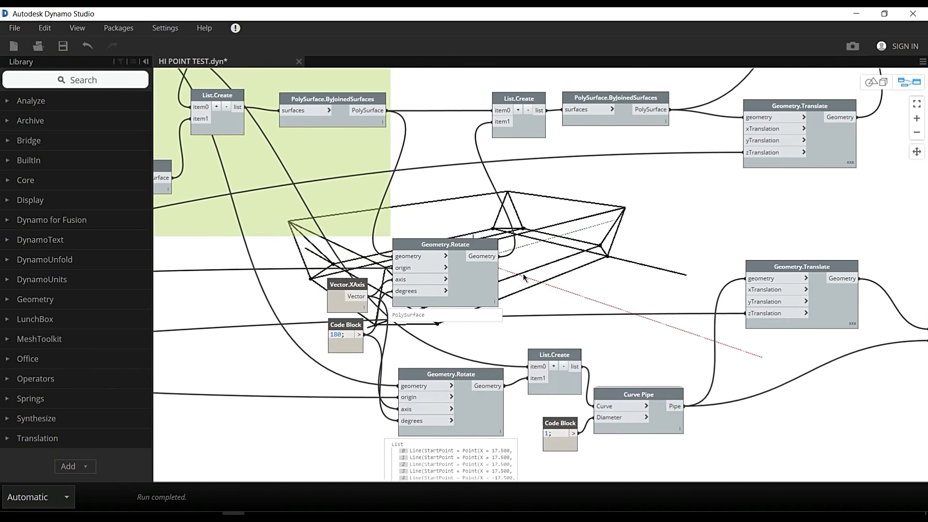
right_click(452, 278)
click(498, 368)
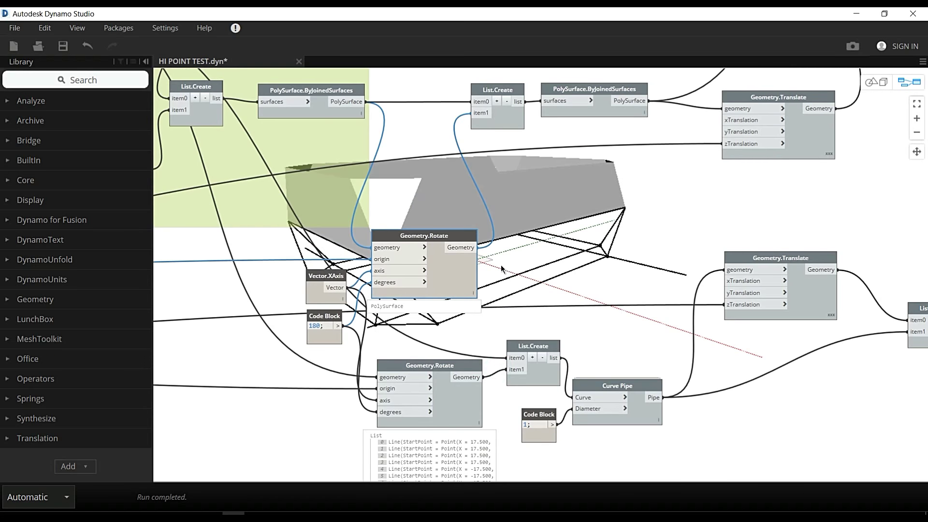
middle_drag(501, 269, 431, 278)
right_click(390, 284)
click(437, 369)
Step: Enable the preview of the lower Geometry.Rotate node and check its rotated edge lines in 3D
click(390, 406)
right_click(391, 407)
click(425, 340)
key(ctrl+b)
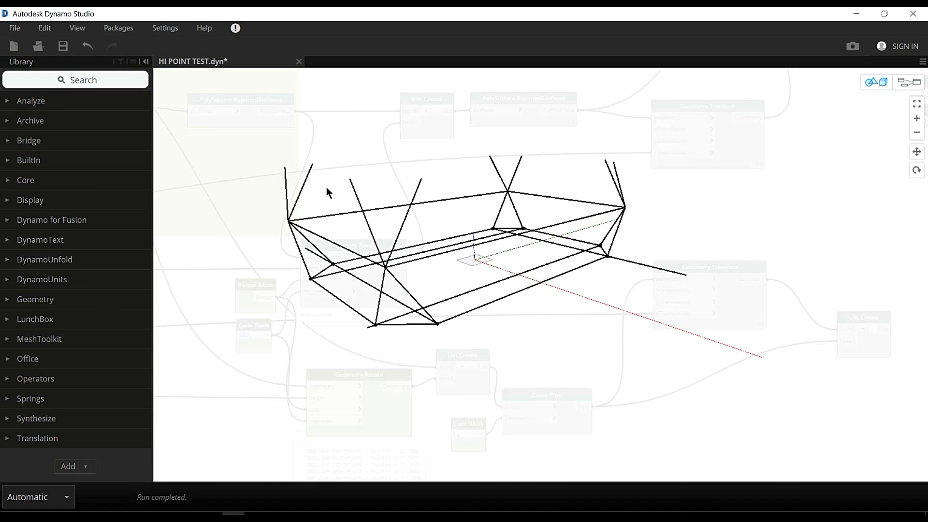
key(ctrl+b)
Step: Enable the preview of the PolySurface.ByJoinedSurfaces node that joins the facade with its rotated copy
middle_drag(566, 290, 566, 331)
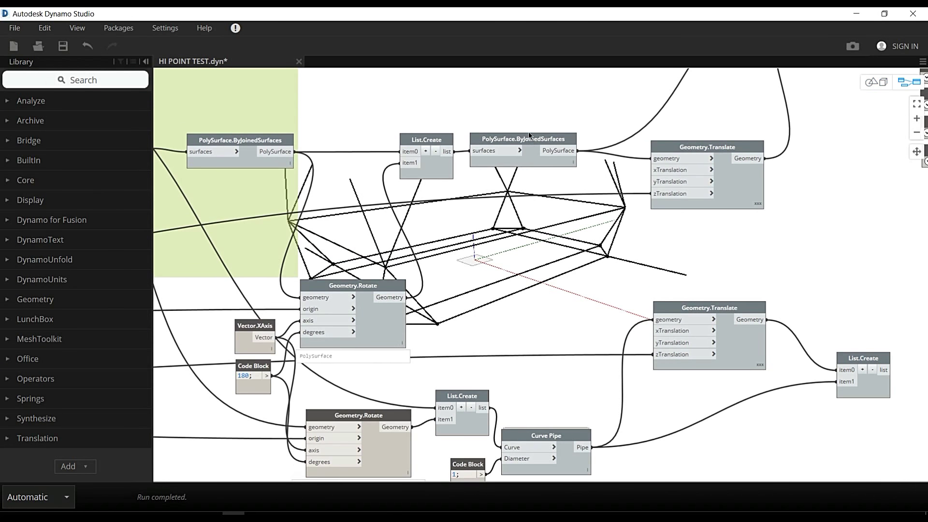
right_click(439, 174)
key(Escape)
right_click(532, 157)
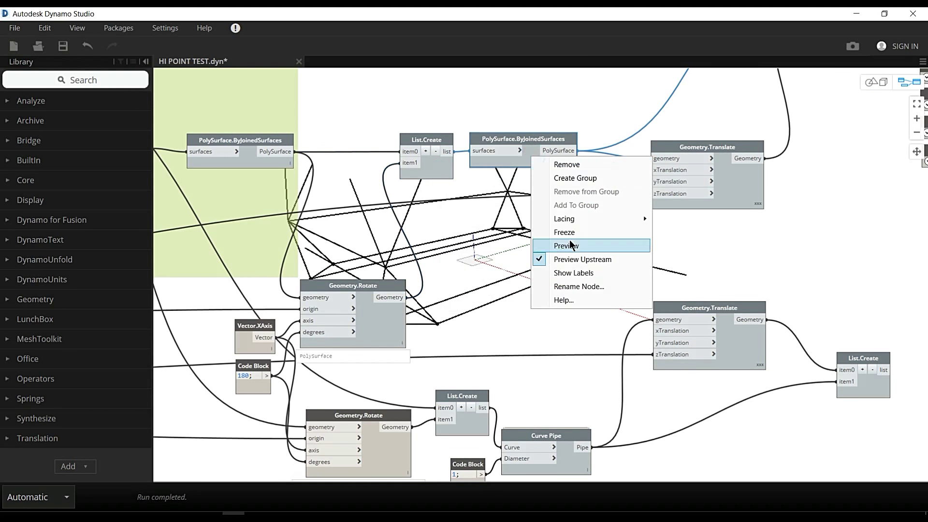
click(555, 245)
scroll(530, 128, up, 3)
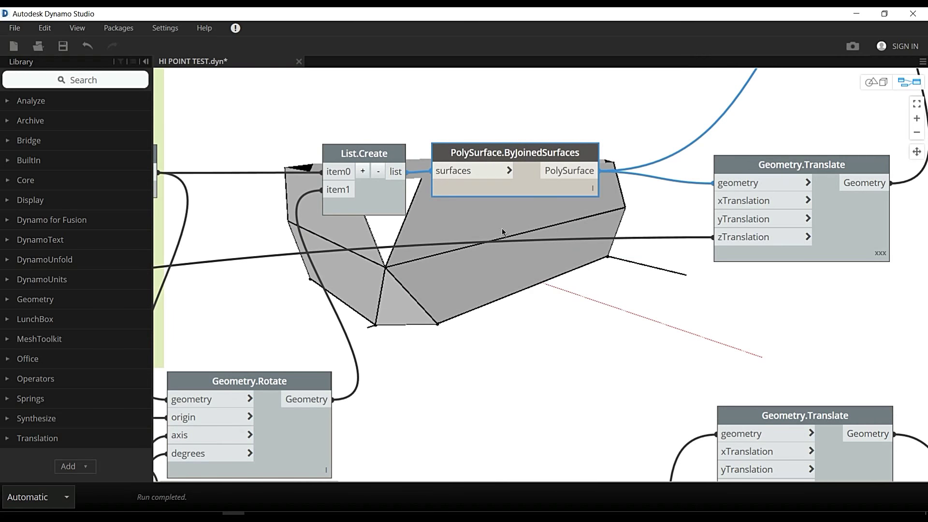
Step: Enable the preview of the Curve Pipe node and inspect the pipes along the facade edges up close
scroll(540, 208, down, 2)
middle_drag(617, 292, 489, 179)
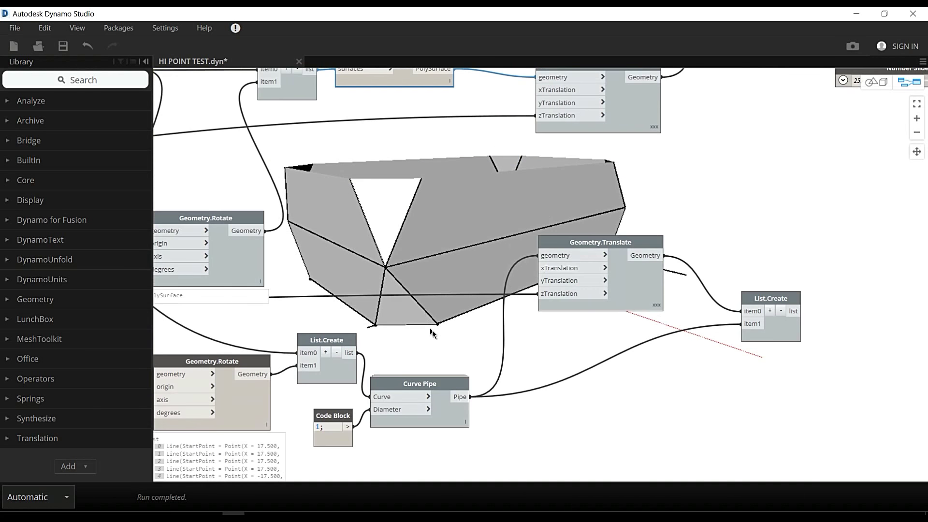
middle_drag(439, 405, 460, 321)
scroll(459, 318, up, 3)
right_click(477, 342)
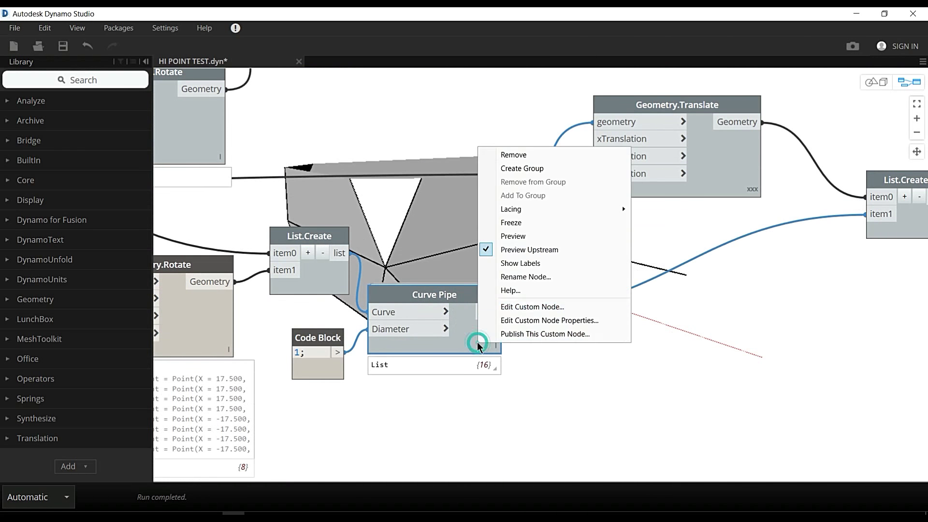
click(517, 236)
key(ctrl+b)
scroll(409, 263, up, 3)
middle_drag(409, 262, 514, 303)
scroll(551, 308, down, 3)
mouse_move(555, 308)
right_down()
mouse_move(533, 320)
mouse_move(554, 307)
right_up()
key(ctrl+b)
Step: Try the module with ESQUINAS at 10 and ALTURA DE PISOS at 7
scroll(444, 252, down, 5)
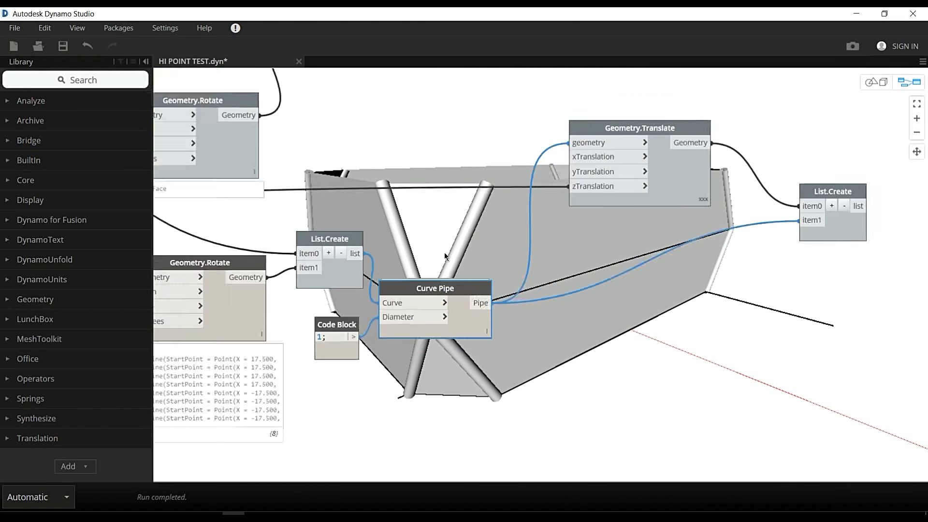
scroll(462, 253, down, 5)
middle_drag(467, 317, 918, 432)
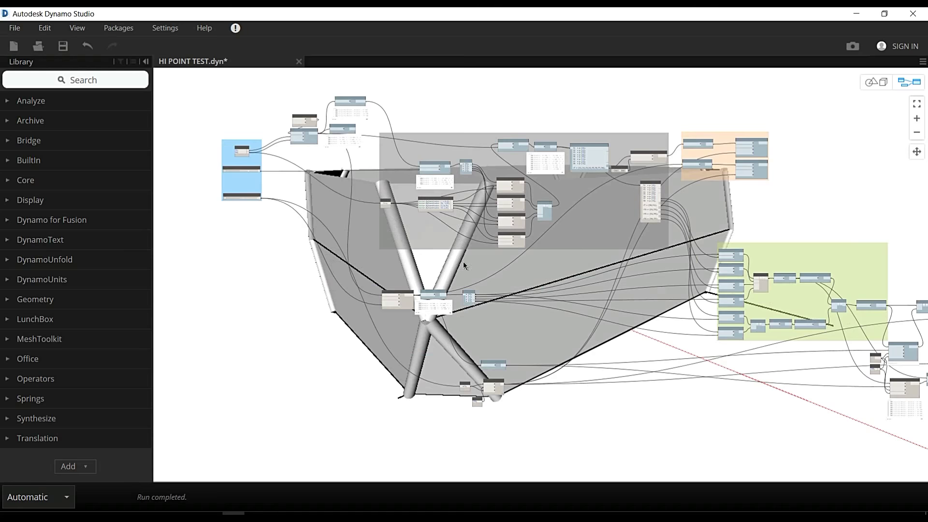
middle_drag(312, 261, 724, 345)
scroll(724, 341, up, 5)
scroll(892, 305, up, 5)
middle_drag(629, 258, 925, 306)
drag(795, 256, 841, 257)
drag(839, 383, 784, 386)
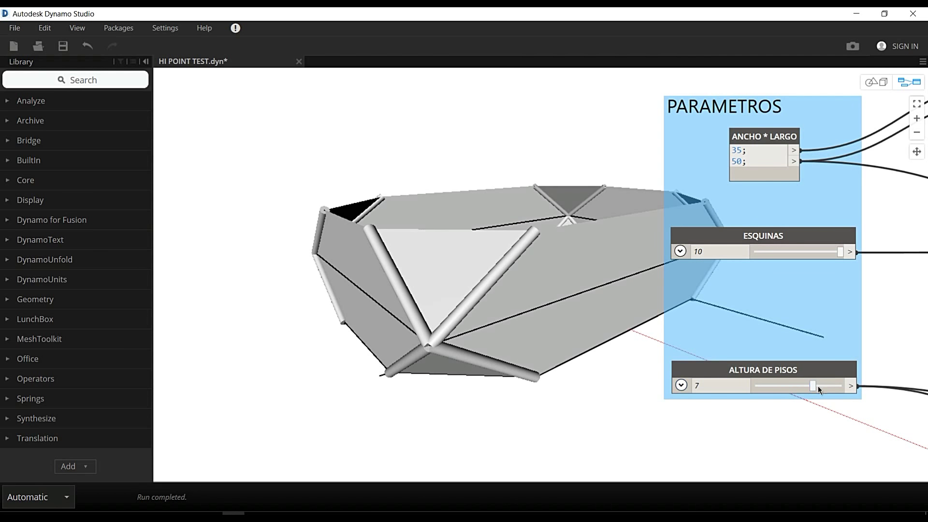
Step: View the module from another angle and set ESQUINAS to 5.5
key(ctrl+b)
right_drag(566, 271, 596, 276)
key(ctrl+b)
drag(835, 251, 795, 252)
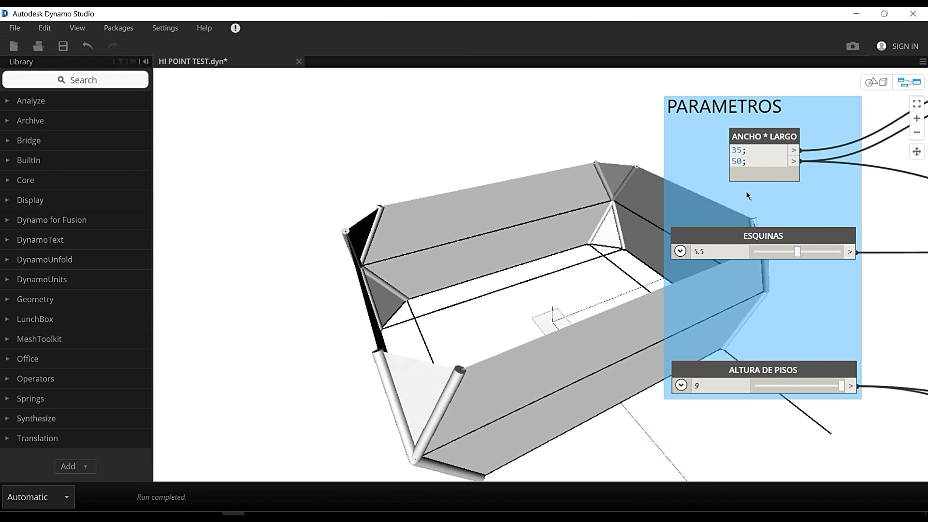
Step: Set the ANCHO * LARGO values to 20 and 25
click(741, 151)
key(BackSpace)
key(BackSpace)
text(20)
click(759, 154)
text(25)
click(625, 120)
Step: Set ALTURA DE PISOS to 9 and ESQUINAS to 10 for the smaller module
middle_drag(591, 218, 612, 222)
key(ctrl+b)
scroll(622, 271, up, 3)
right_drag(622, 271, 584, 267)
scroll(605, 263, down, 3)
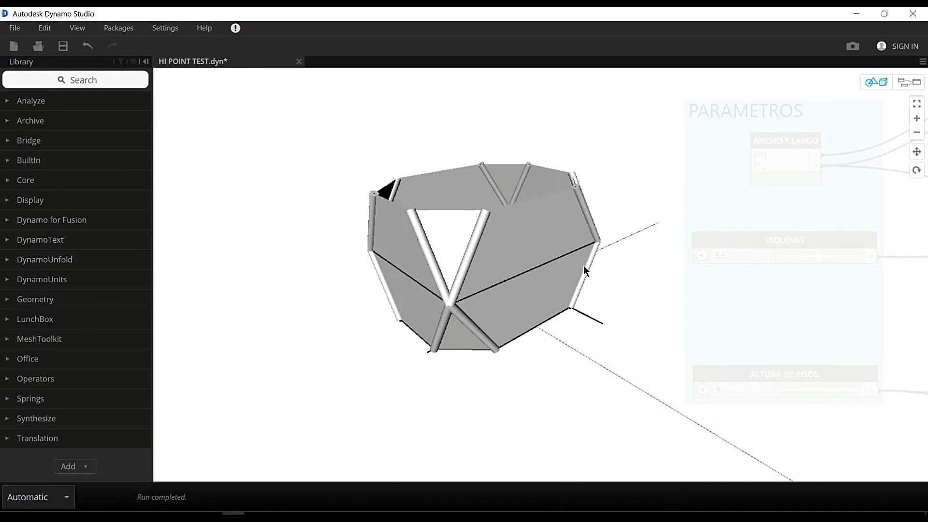
key(ctrl+b)
mouse_move(850, 390)
mouse_down()
mouse_move(813, 390)
mouse_move(863, 385)
mouse_up()
drag(818, 256, 861, 260)
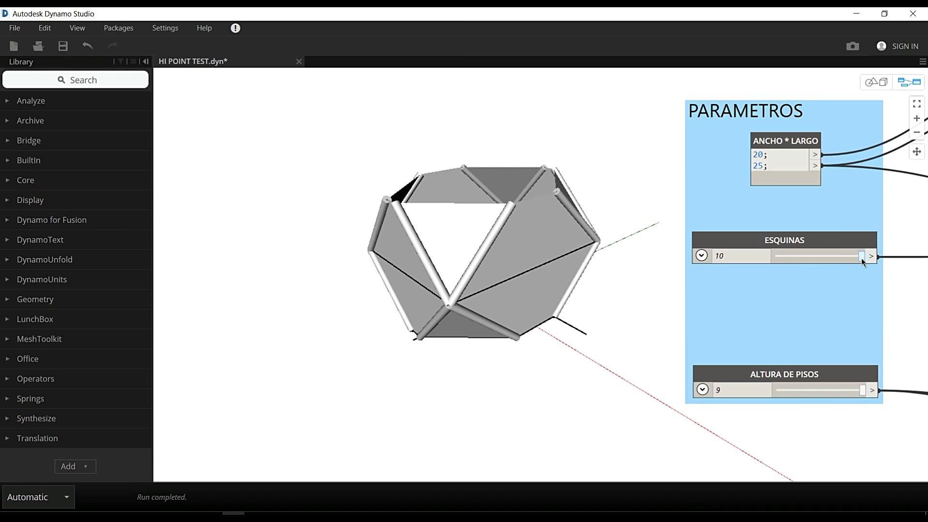
Step: Set ALTURA DE PISOS to 9 and ESQUINAS to 7 for the full 35 by 70 tower
scroll(548, 297, down, 5)
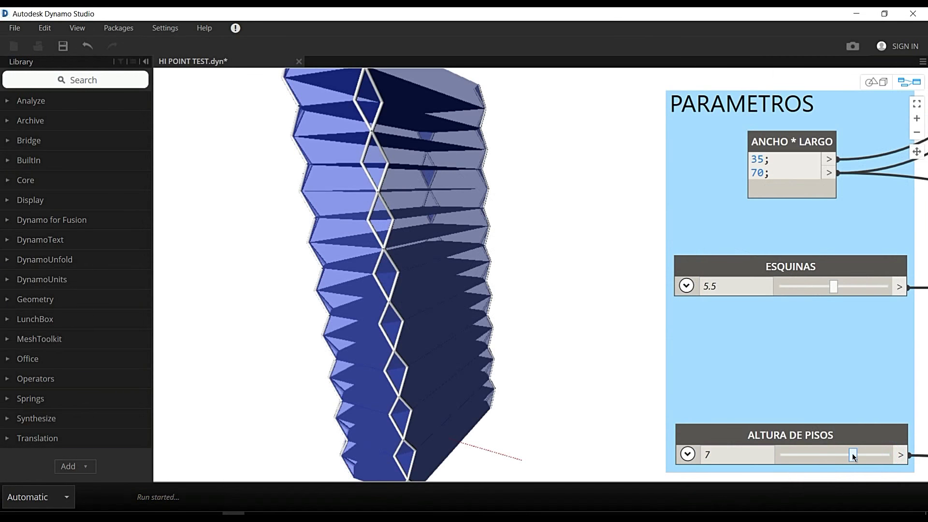
drag(852, 456, 886, 453)
drag(831, 283, 849, 289)
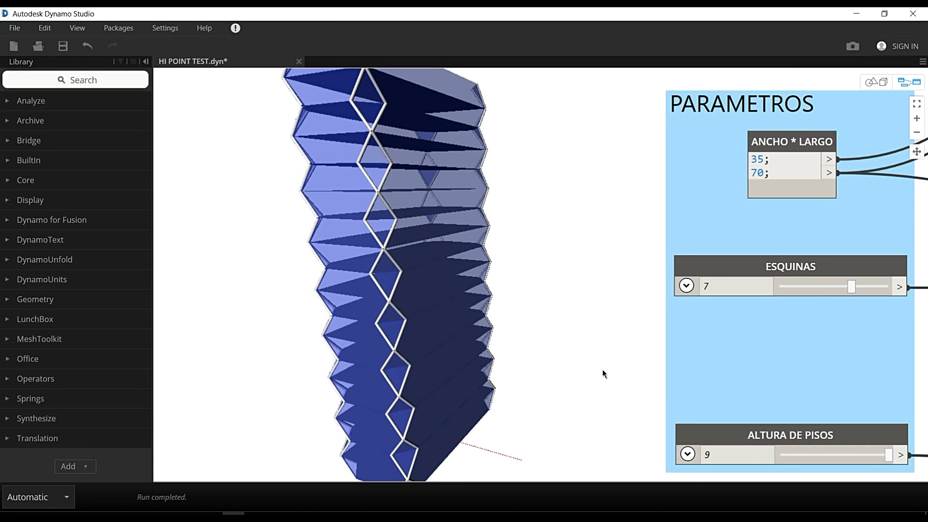
Step: Examine the full tower's facade and corner diamonds in the 3D preview from several angles and distances
key(ctrl+b)
scroll(518, 346, up, 3)
middle_drag(502, 349, 576, 338)
mouse_move(576, 337)
right_down()
mouse_move(617, 337)
mouse_move(472, 332)
mouse_move(522, 323)
right_up()
mouse_move(522, 322)
middle_down()
mouse_move(537, 311)
mouse_move(491, 385)
mouse_move(490, 422)
mouse_move(484, 372)
mouse_move(497, 276)
mouse_move(478, 354)
middle_up()
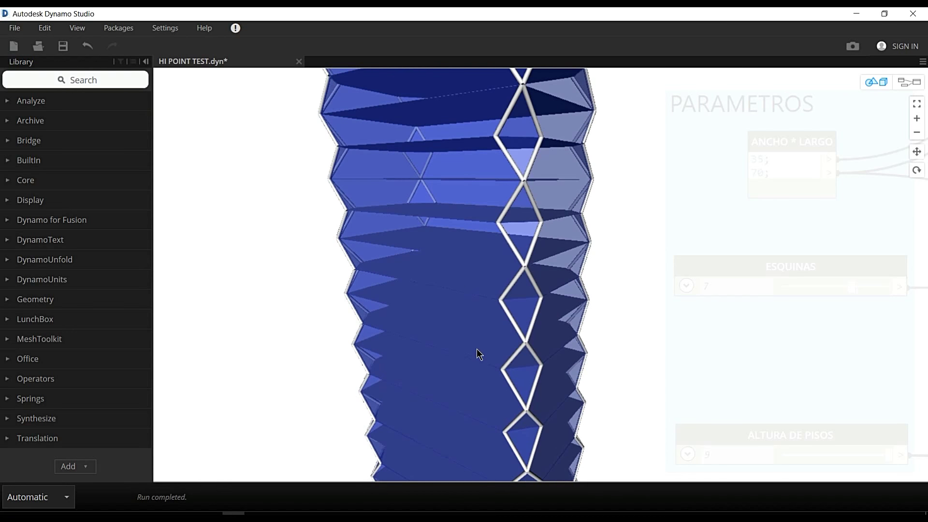
scroll(623, 361, down, 5)
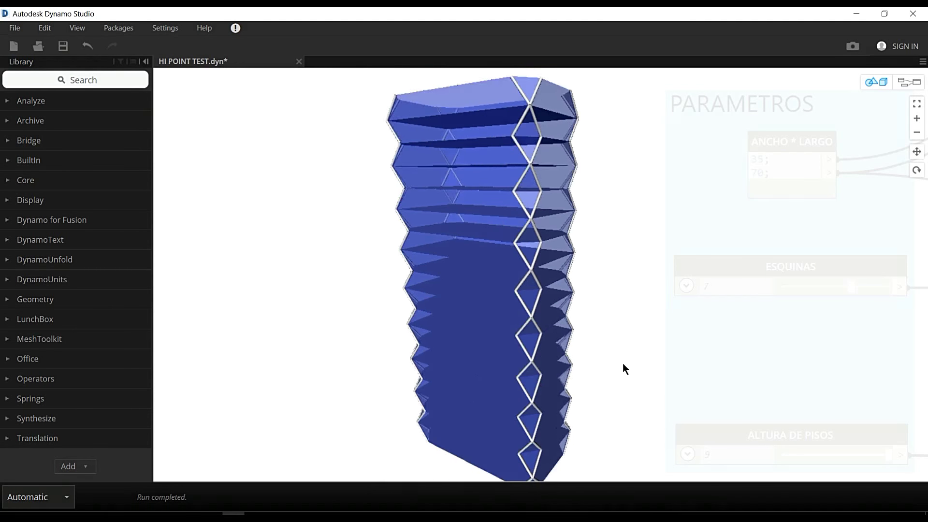
middle_drag(601, 369, 505, 359)
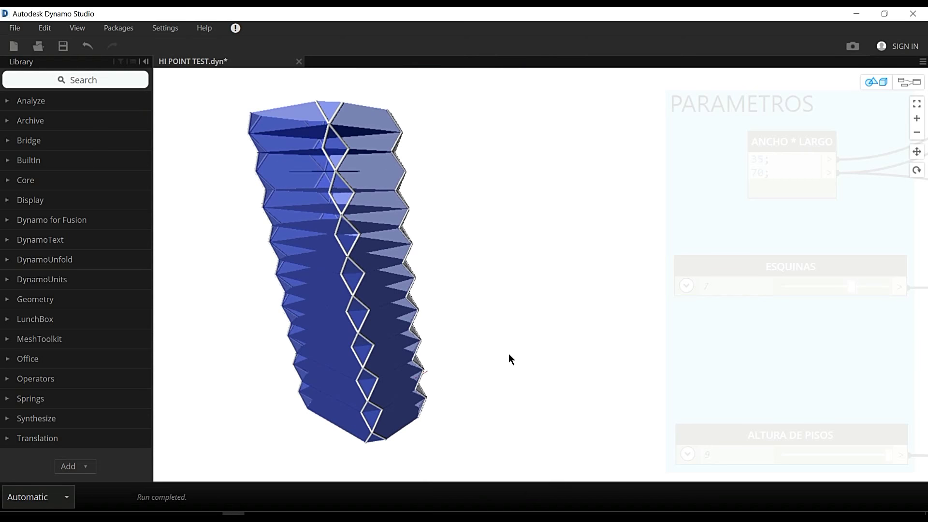
key(ctrl+b)
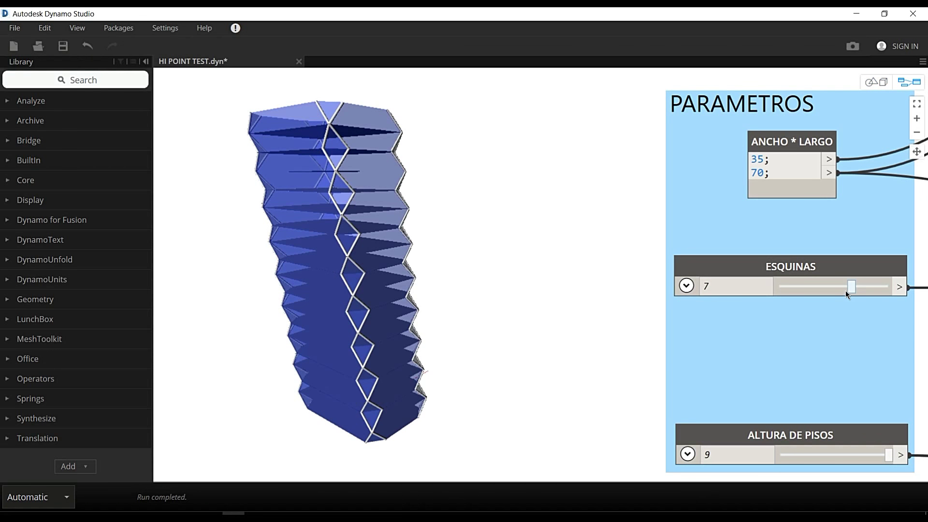
Step: Raise ESQUINAS to 10 to compare the tower's corners, and reduce it to 3
drag(850, 288, 861, 288)
drag(870, 287, 888, 290)
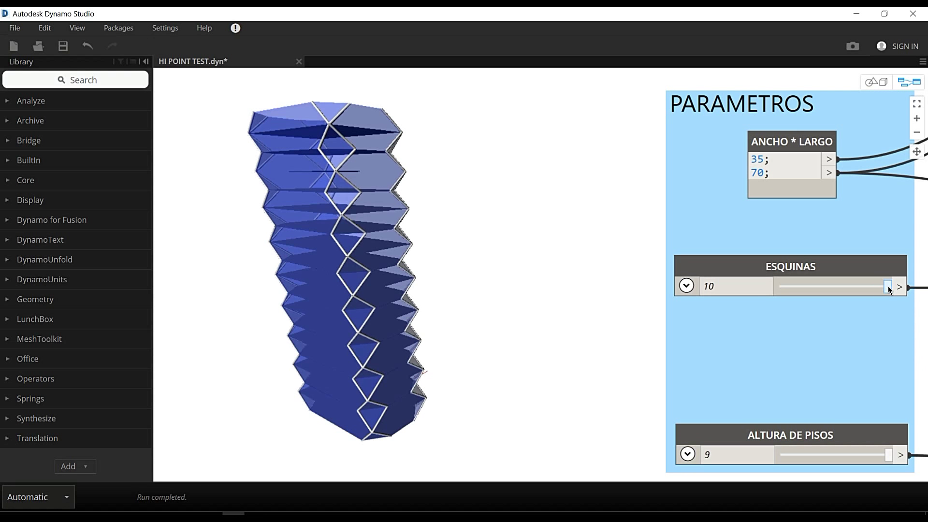
drag(888, 286, 848, 290)
drag(825, 287, 800, 287)
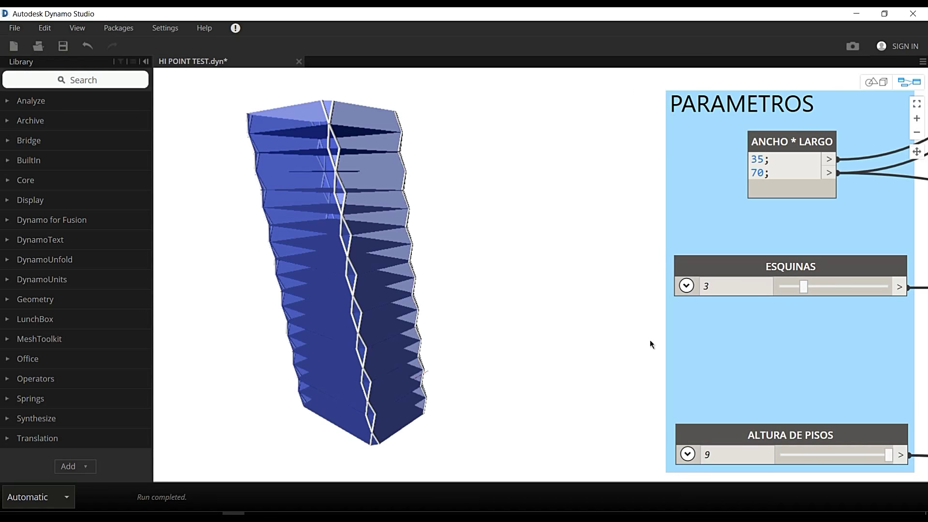